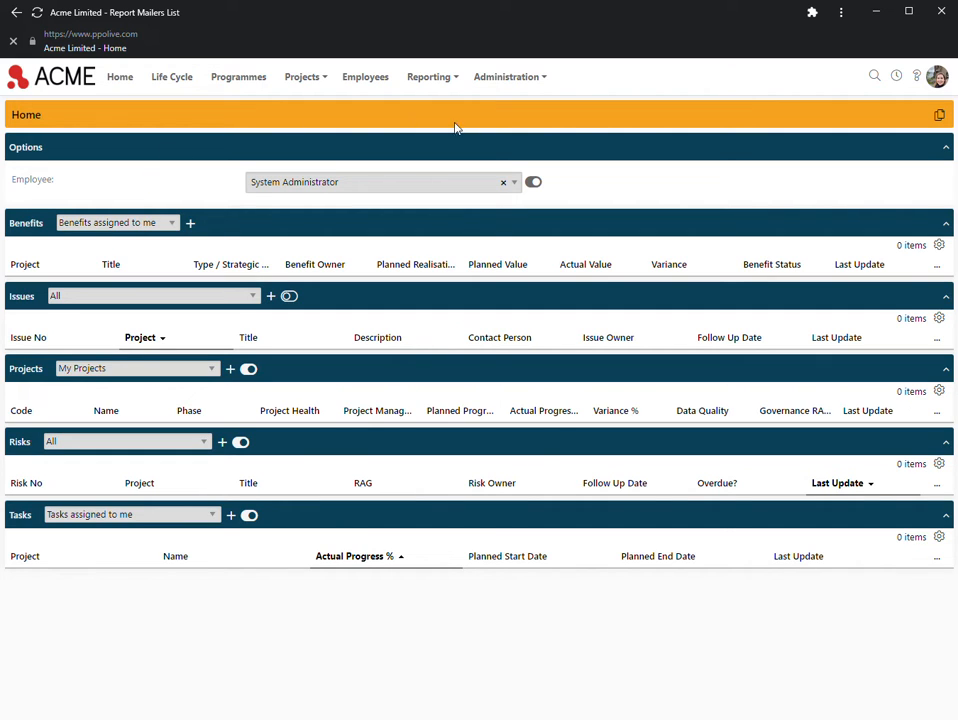
Step: Start a new report mailer from the administration area and describe it as "Portfolio View"
click(510, 80)
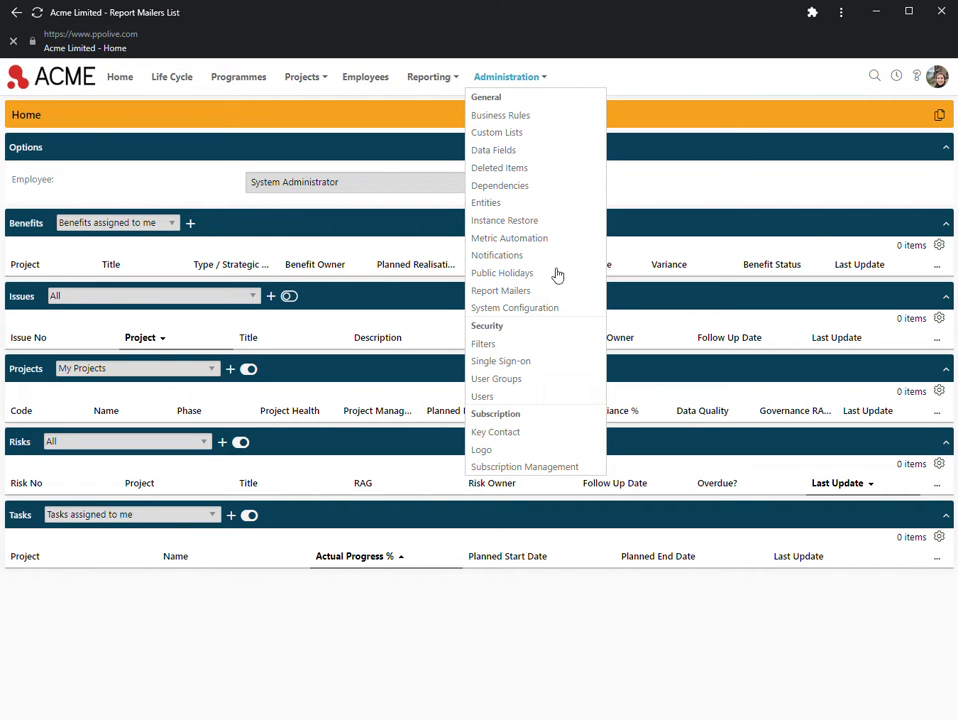
click(517, 298)
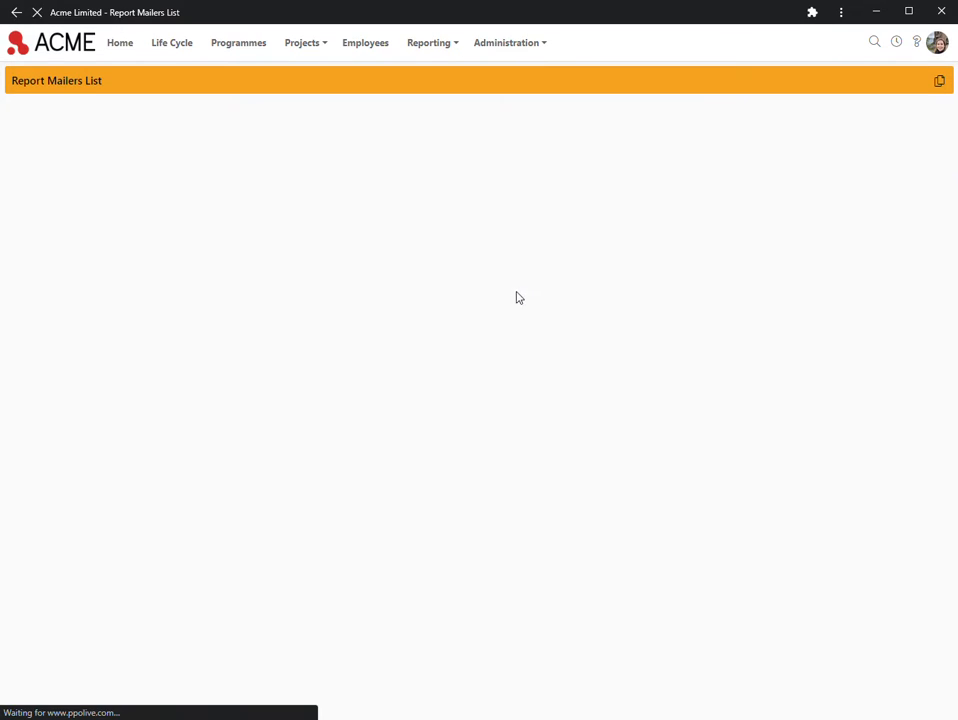
click(51, 184)
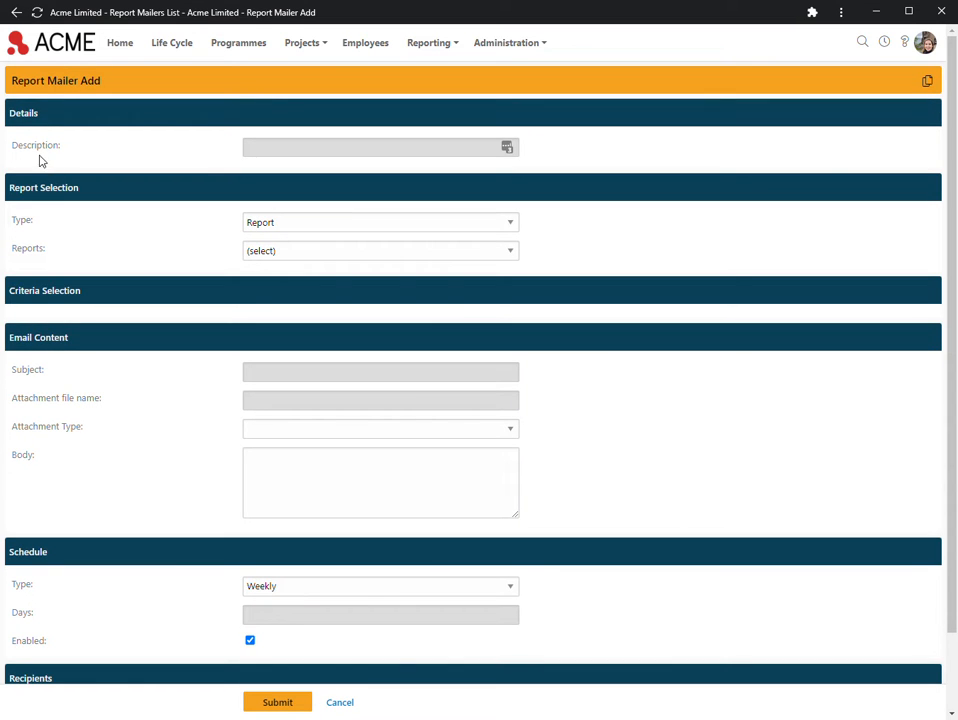
click(495, 147)
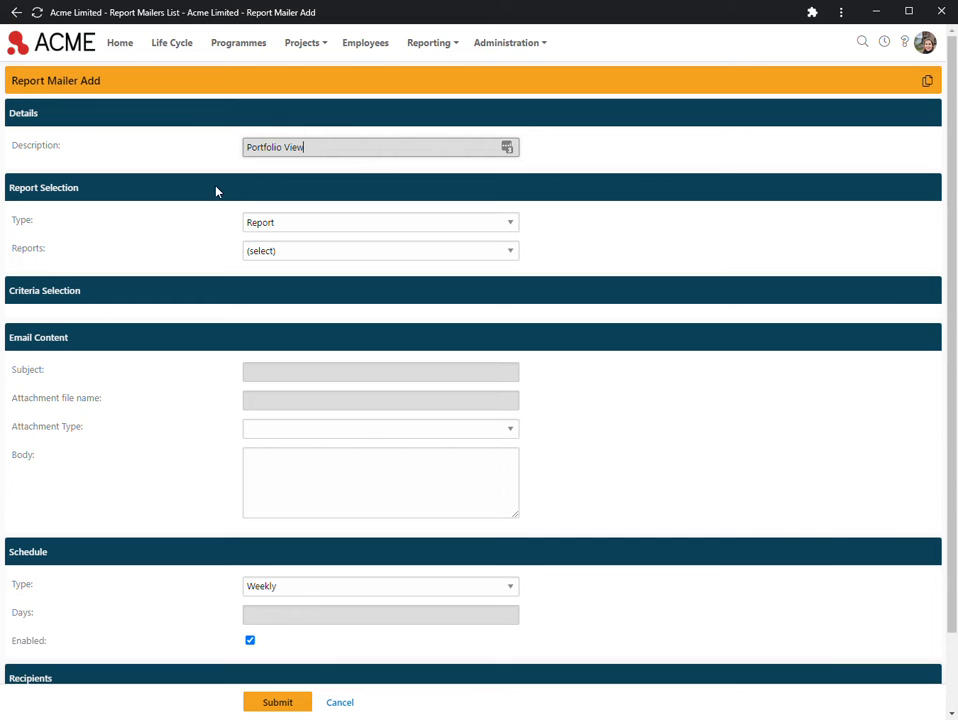
Step: Set the mailer's report type to Dashboard and choose the Portfolio View report
click(261, 222)
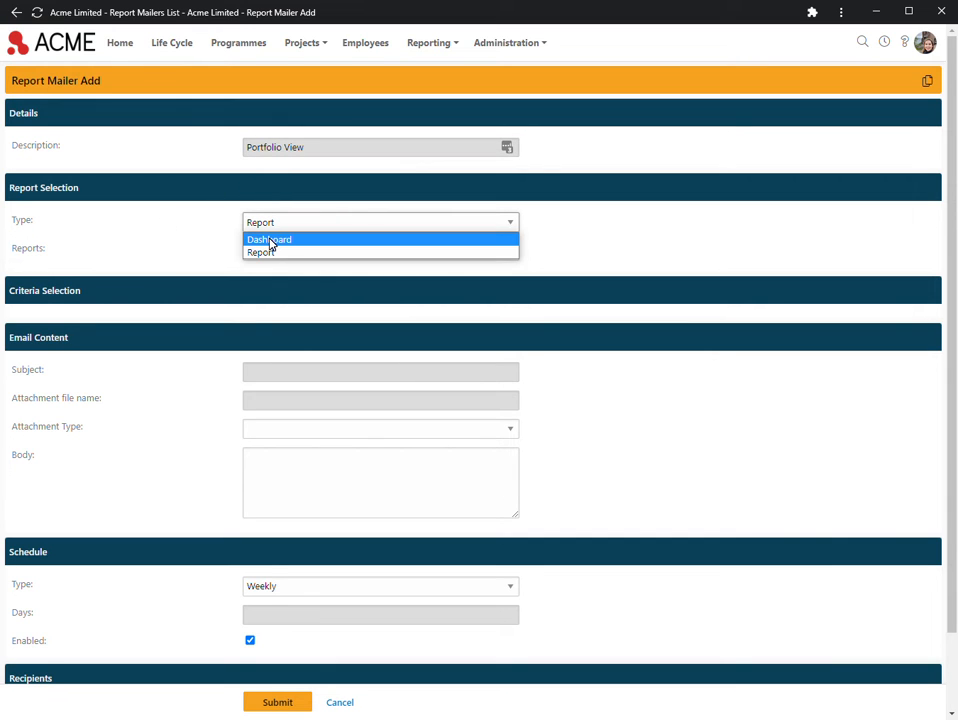
click(270, 242)
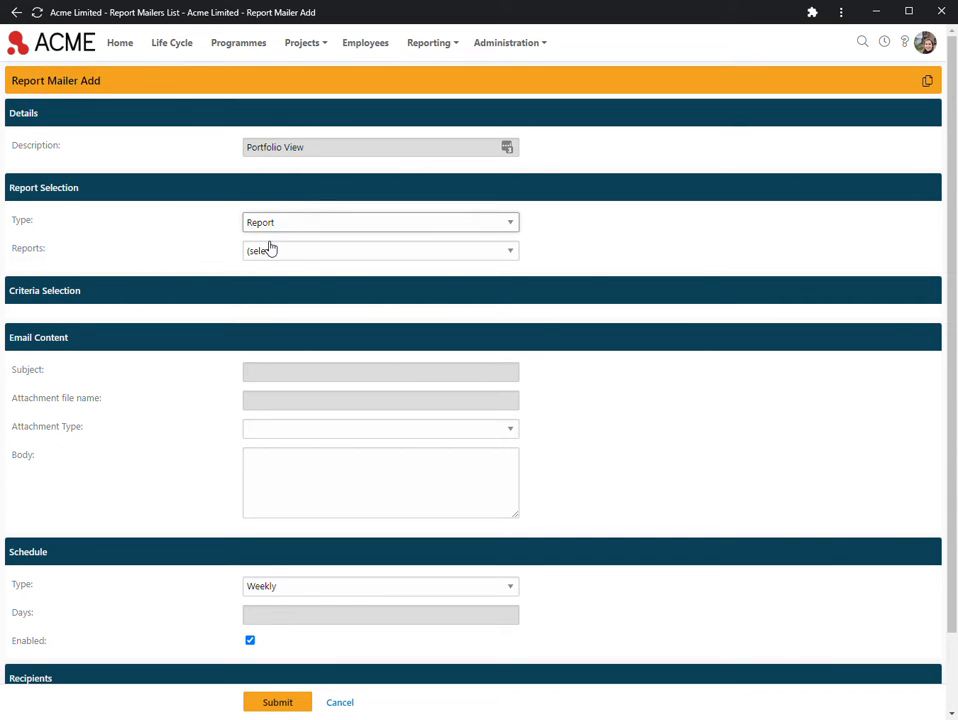
click(269, 250)
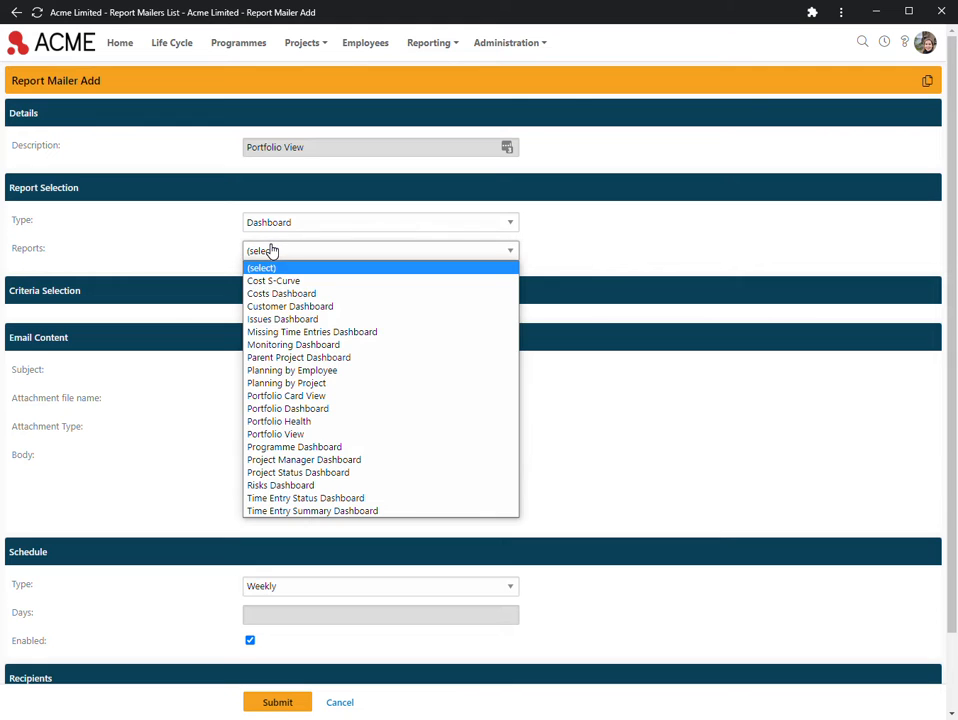
click(296, 434)
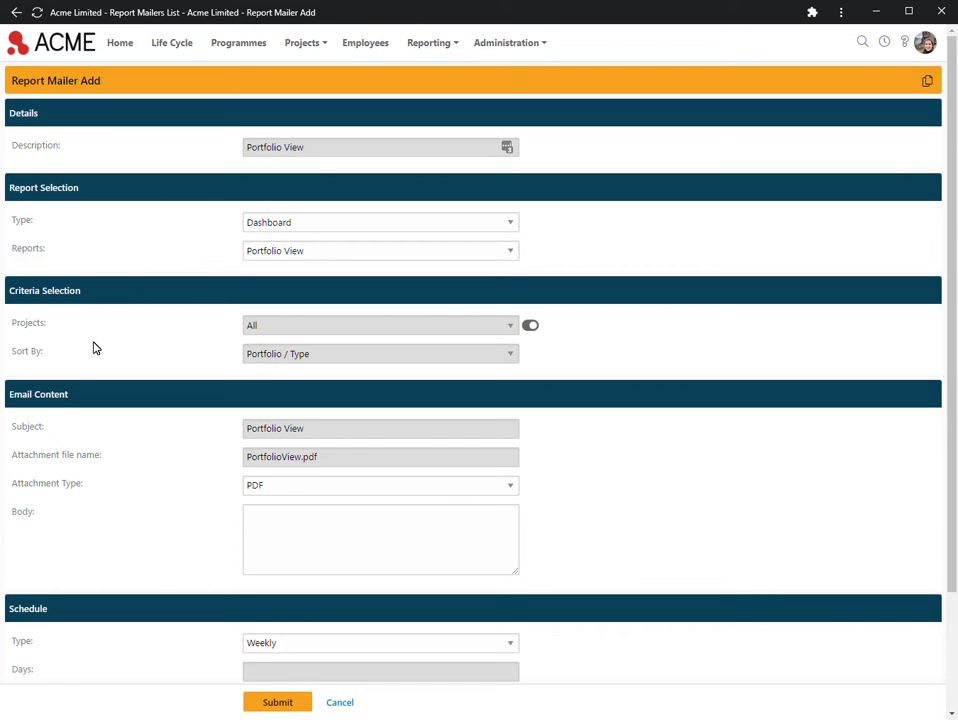
Step: Switch the report to Project Manager Dashboard and Costs Dashboard to compare their criteria, and set it back to Portfolio View
click(261, 251)
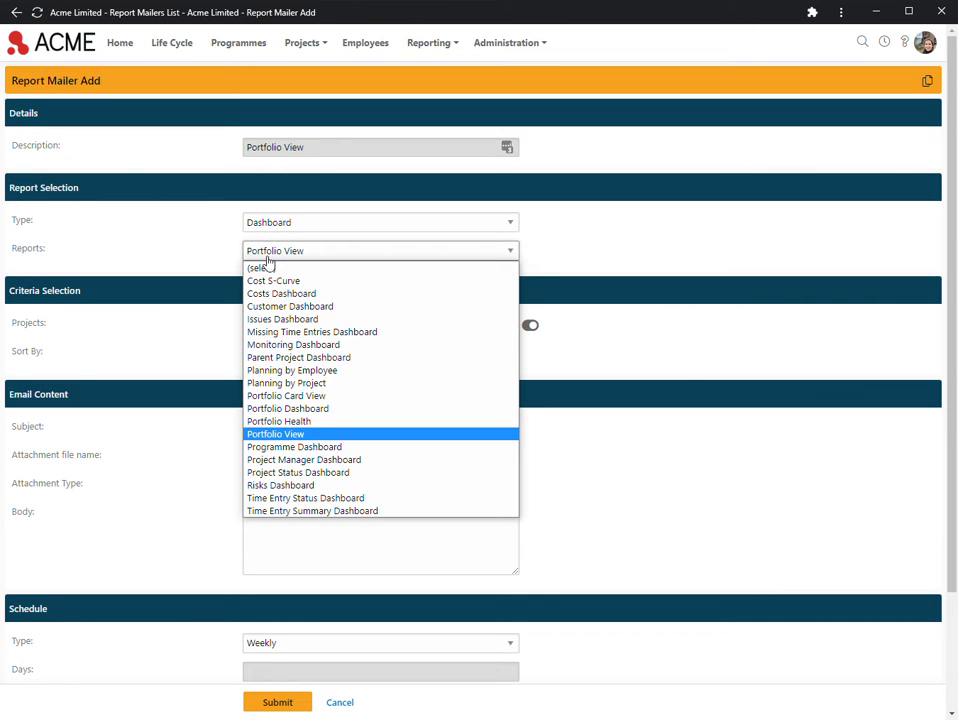
click(302, 459)
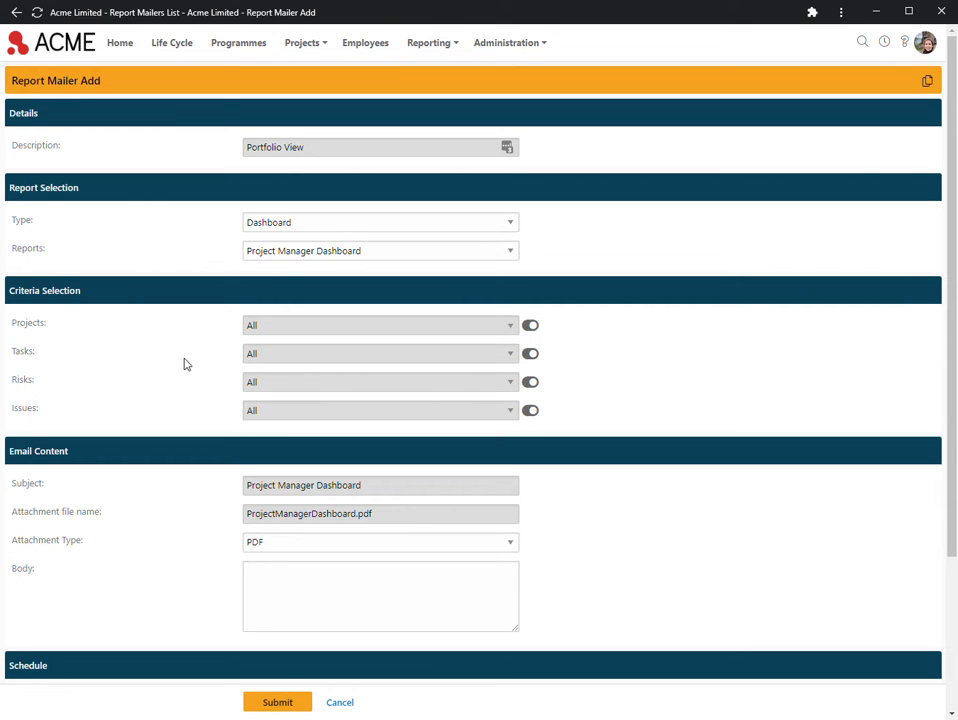
click(293, 254)
click(295, 295)
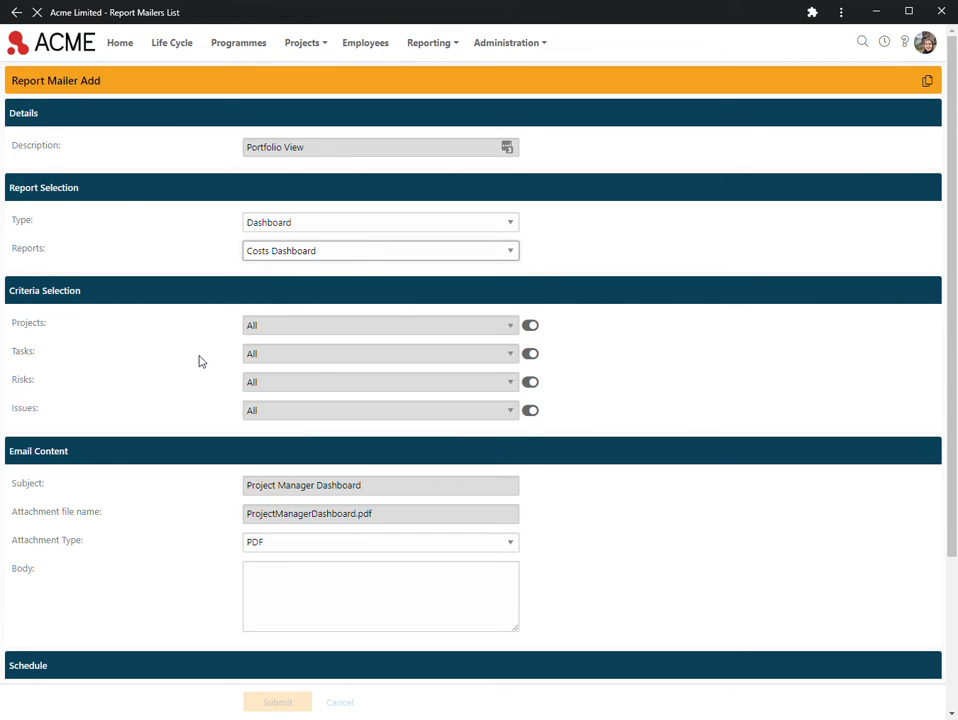
click(302, 254)
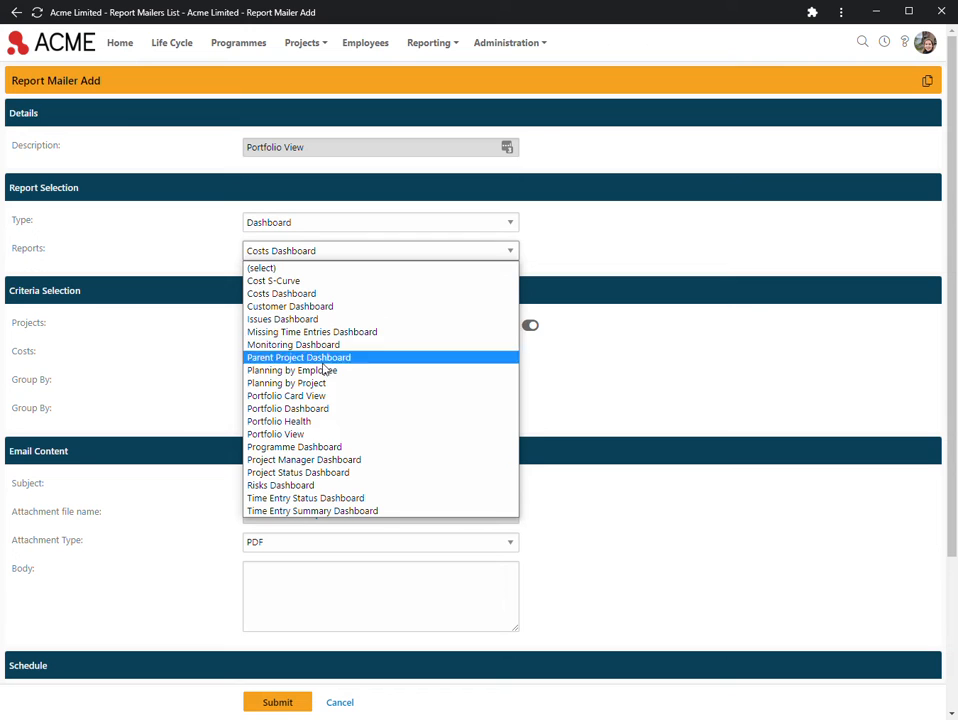
click(305, 434)
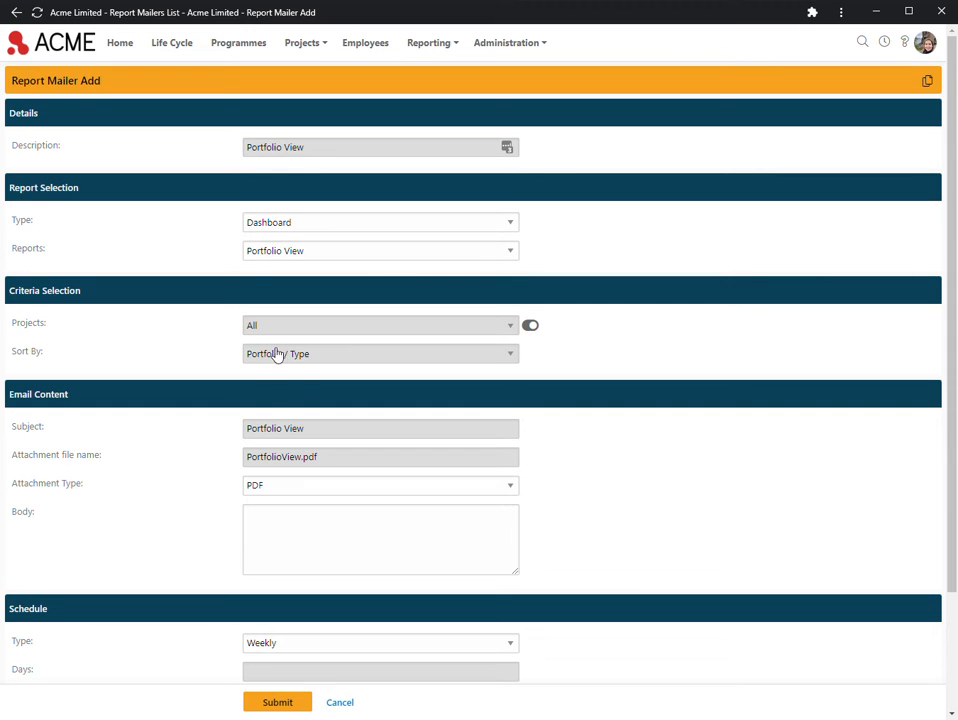
Step: Limit the report's projects to the shared filter "Active, non-admin projects" and sort them by Portfolio / Type
click(273, 332)
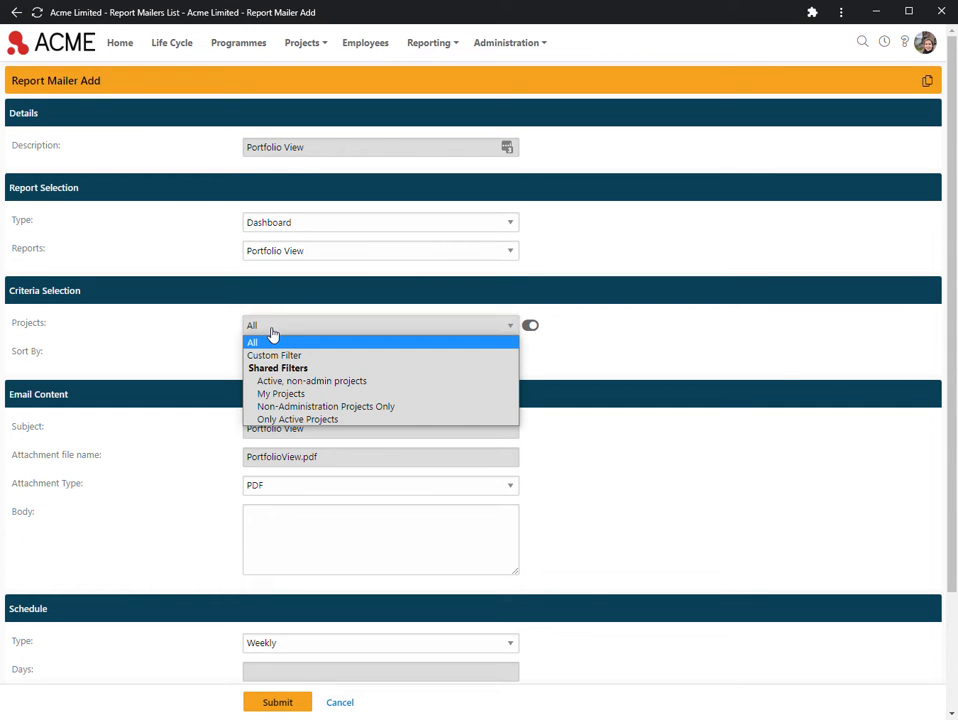
click(281, 384)
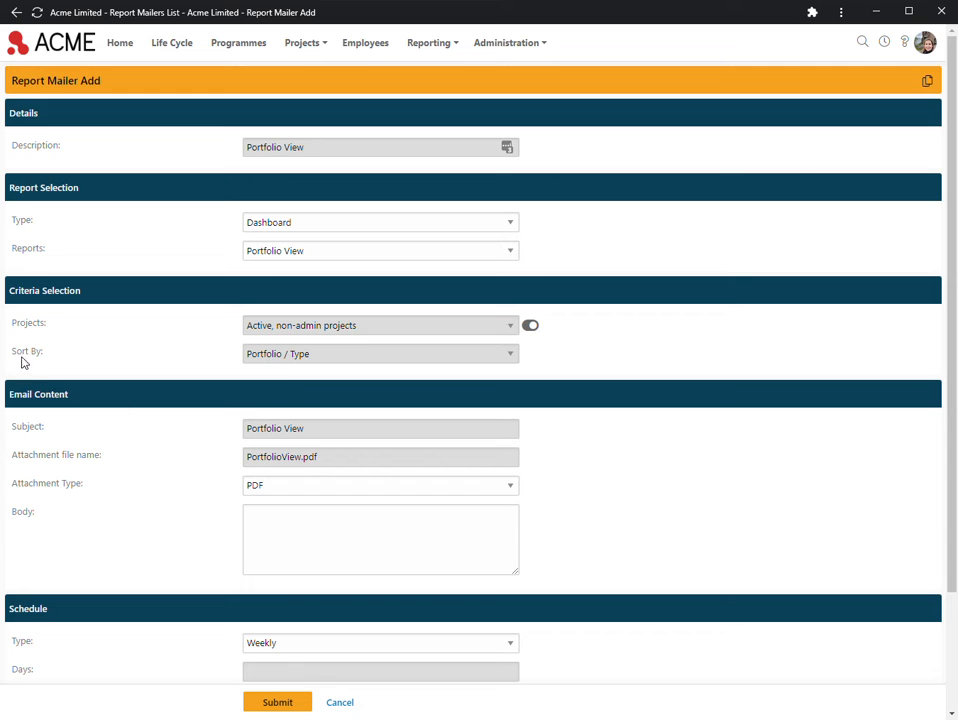
click(267, 363)
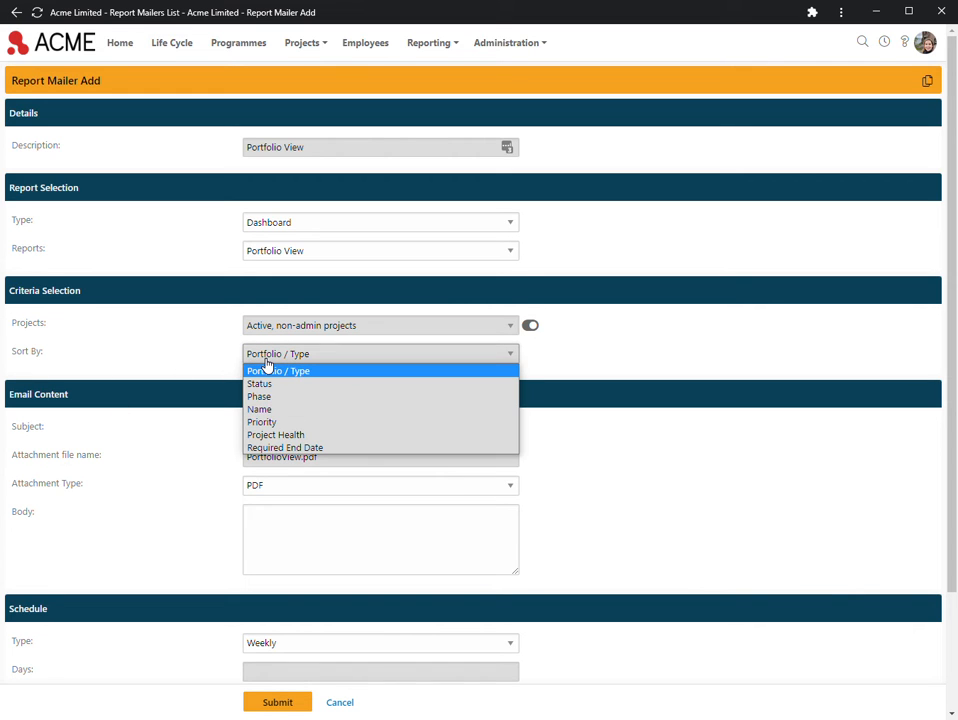
click(267, 368)
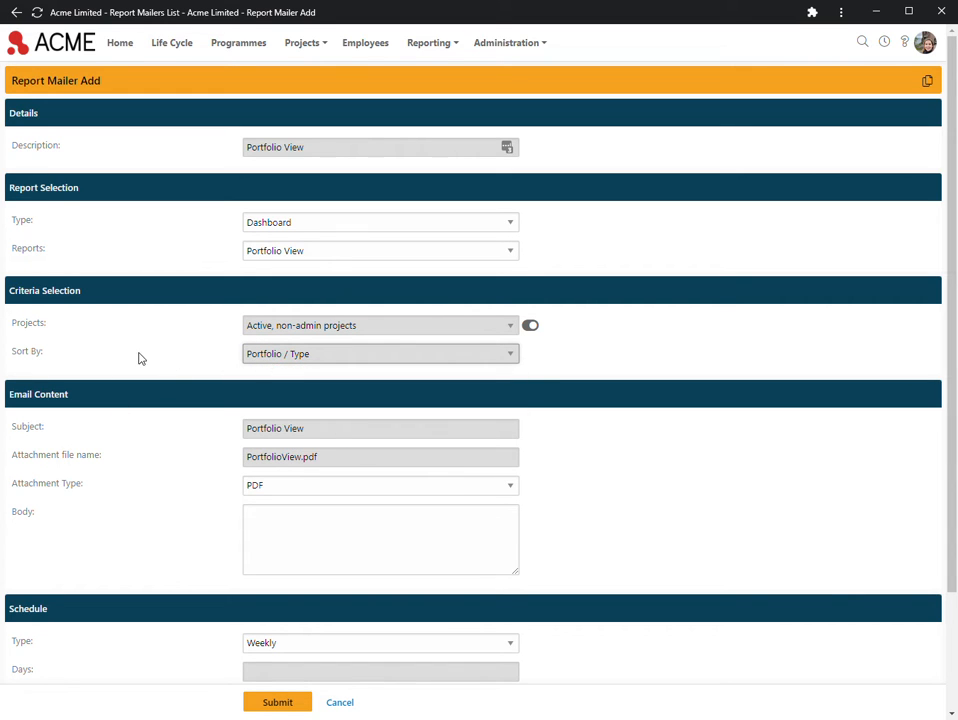
Step: Set the attachment type to PDF and enter the body "Hi all Please see attached the Portfolio View Dashboard for this month. Regards, Your PPO Administrator"
scroll(139, 342, down, 2)
scroll(139, 342, down, 1)
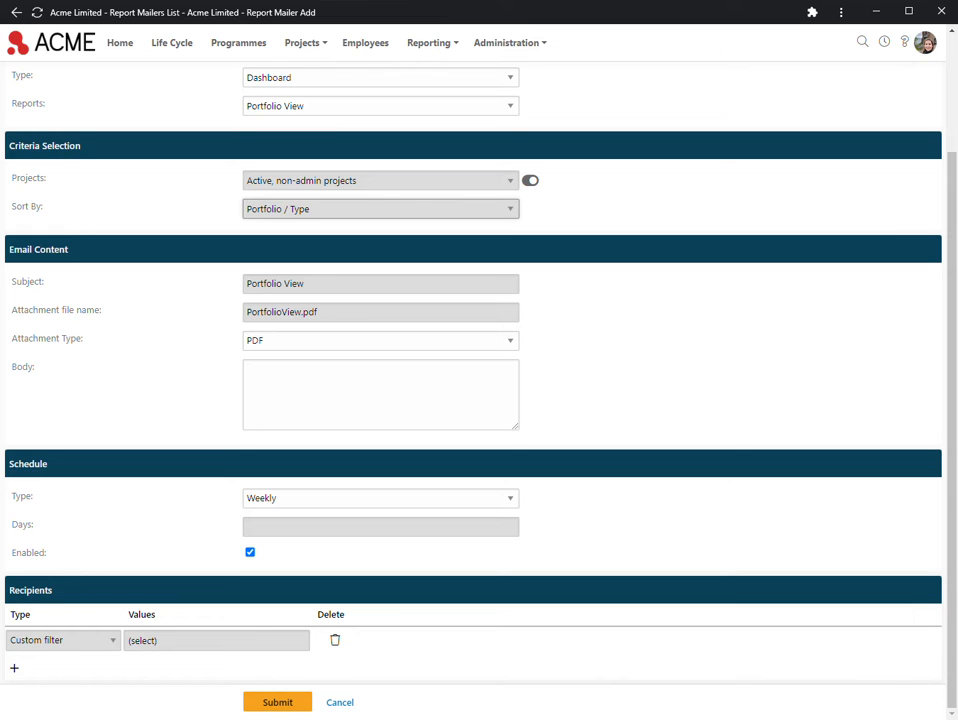
click(304, 283)
click(317, 311)
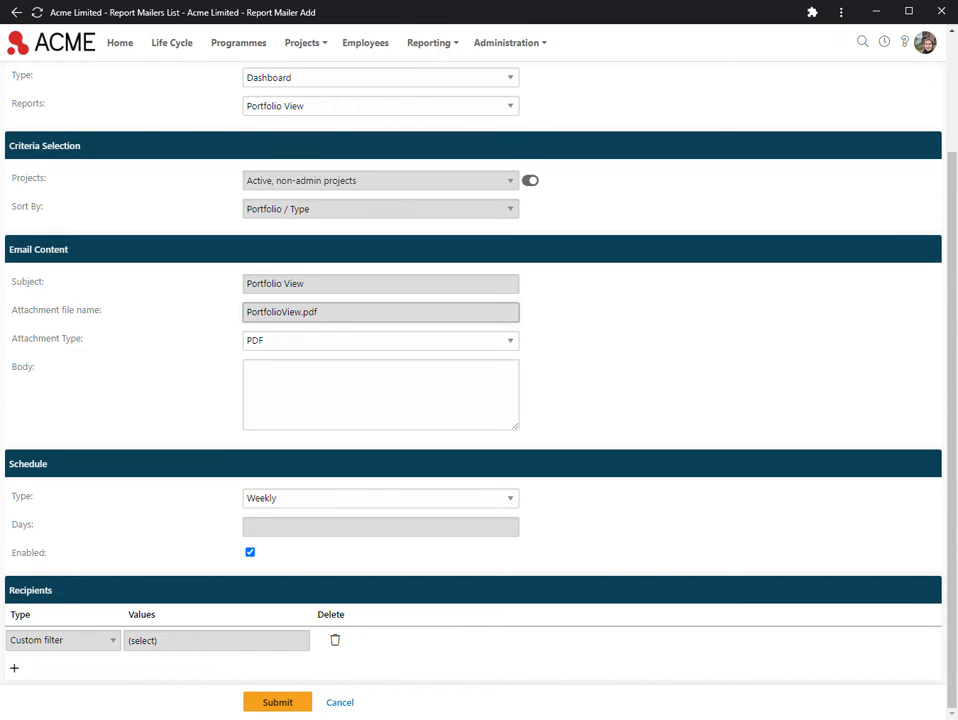
click(338, 341)
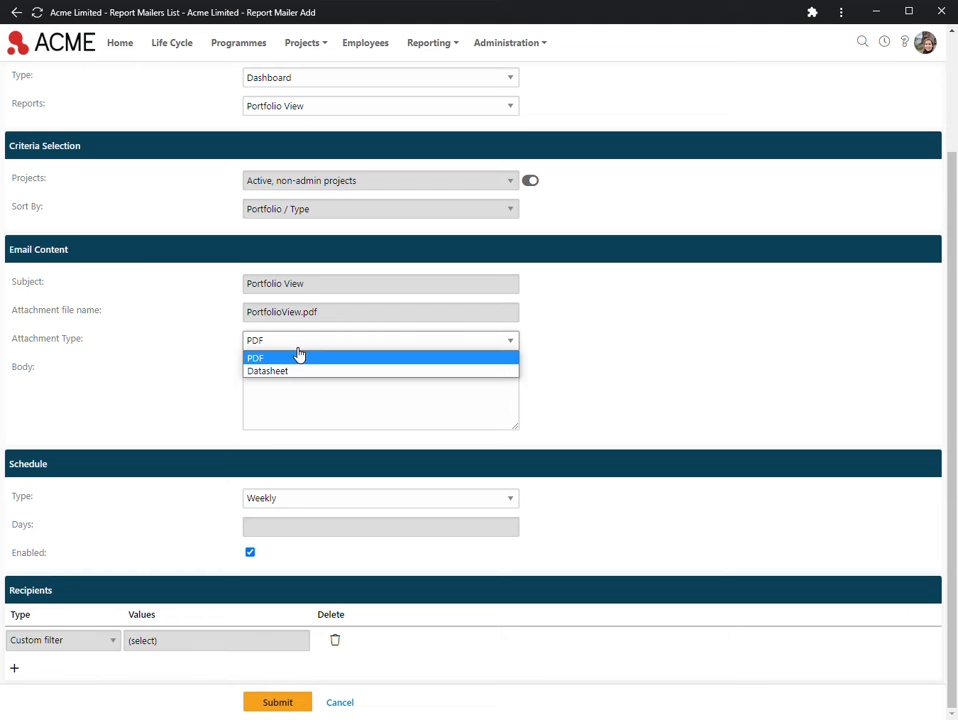
click(299, 357)
click(250, 368)
text(Hi all  Please see attached the Portfolio View Dashboard for this month.  Regards, Your PPO Administrator)
scroll(380, 395, up, 3)
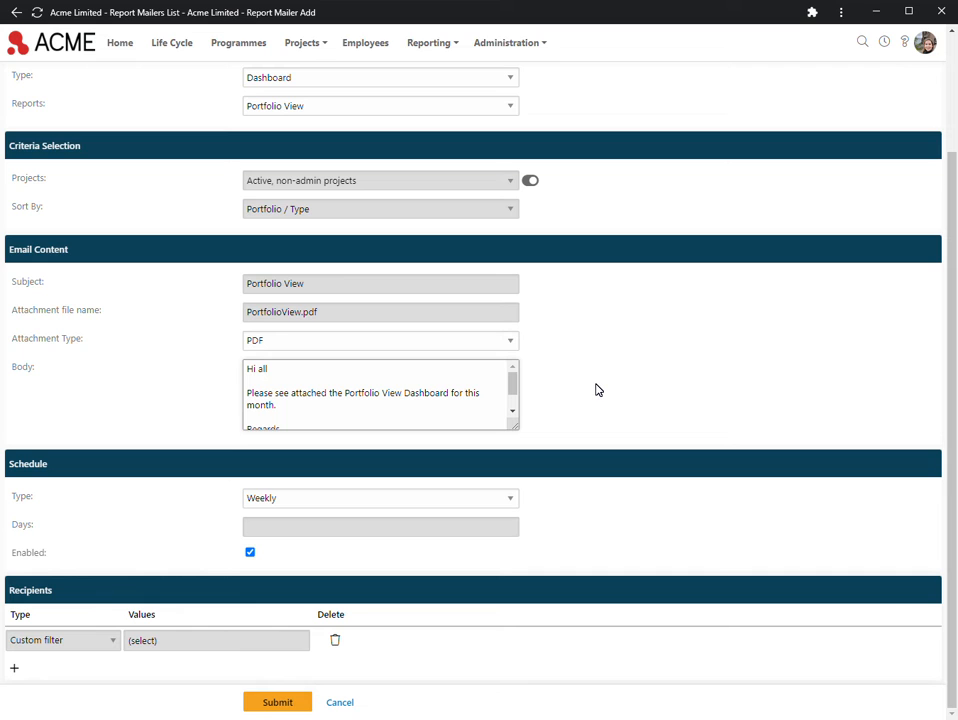
Step: Schedule the report mailer to run monthly on day 1
click(503, 508)
click(470, 530)
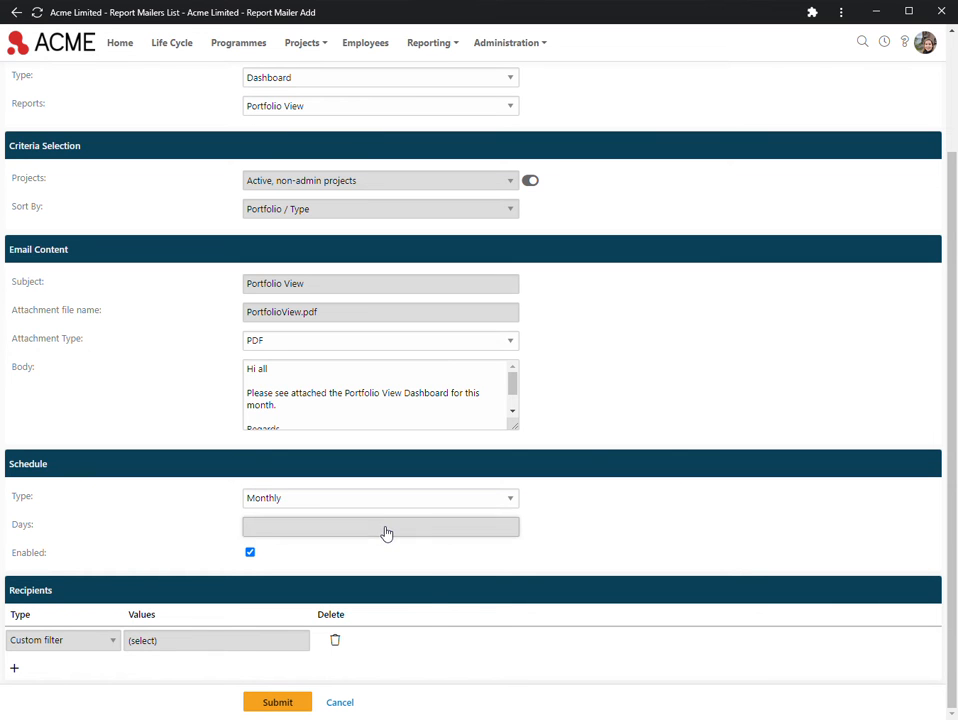
click(387, 530)
scroll(541, 497, down, 1)
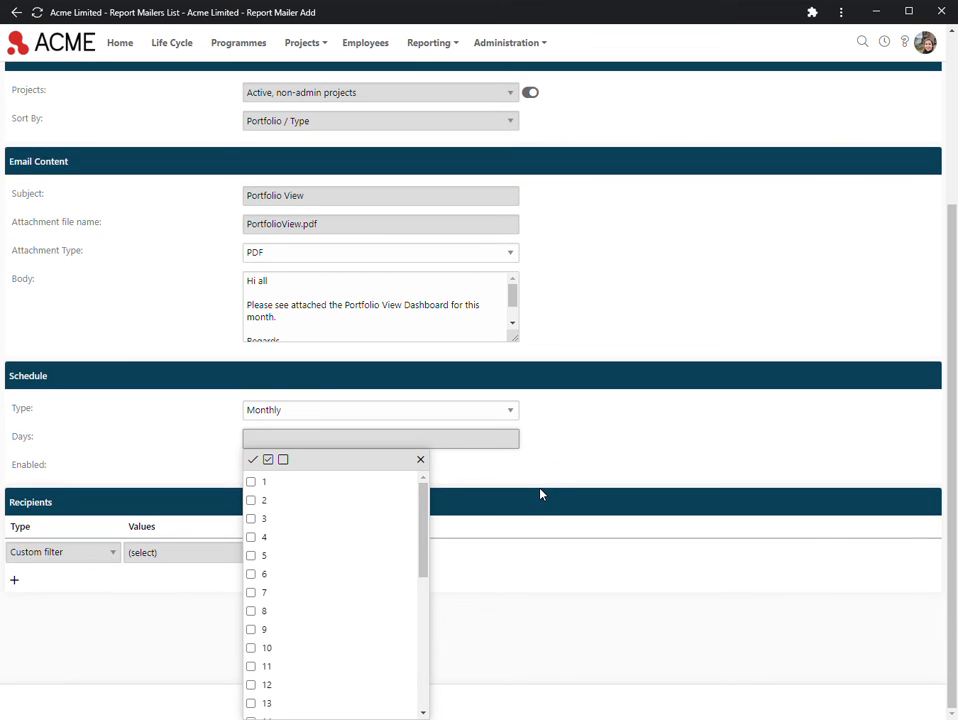
click(251, 482)
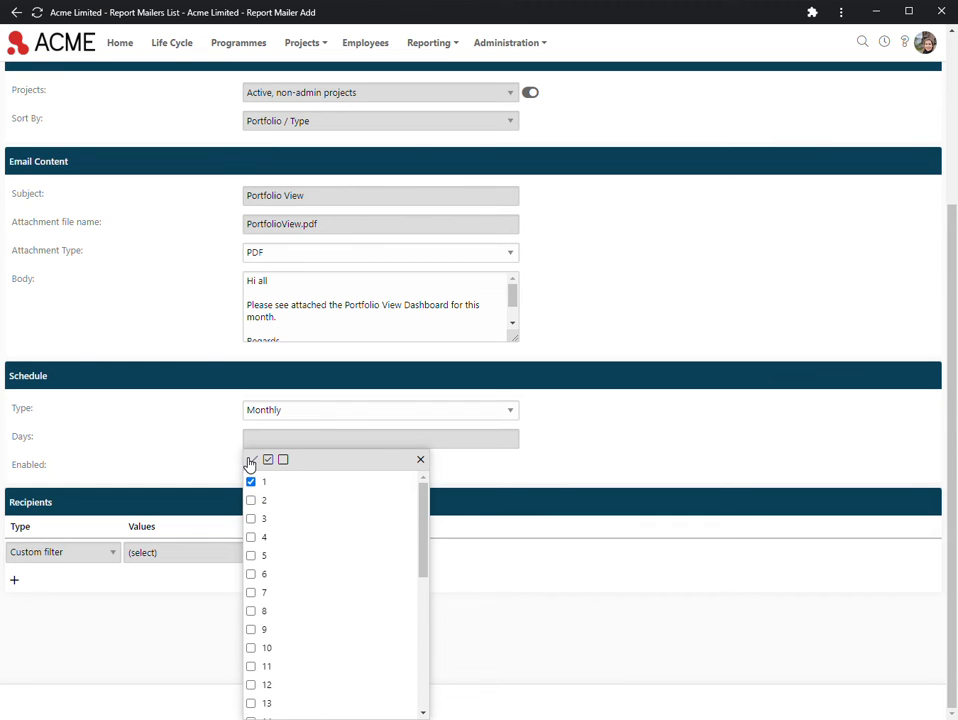
click(253, 462)
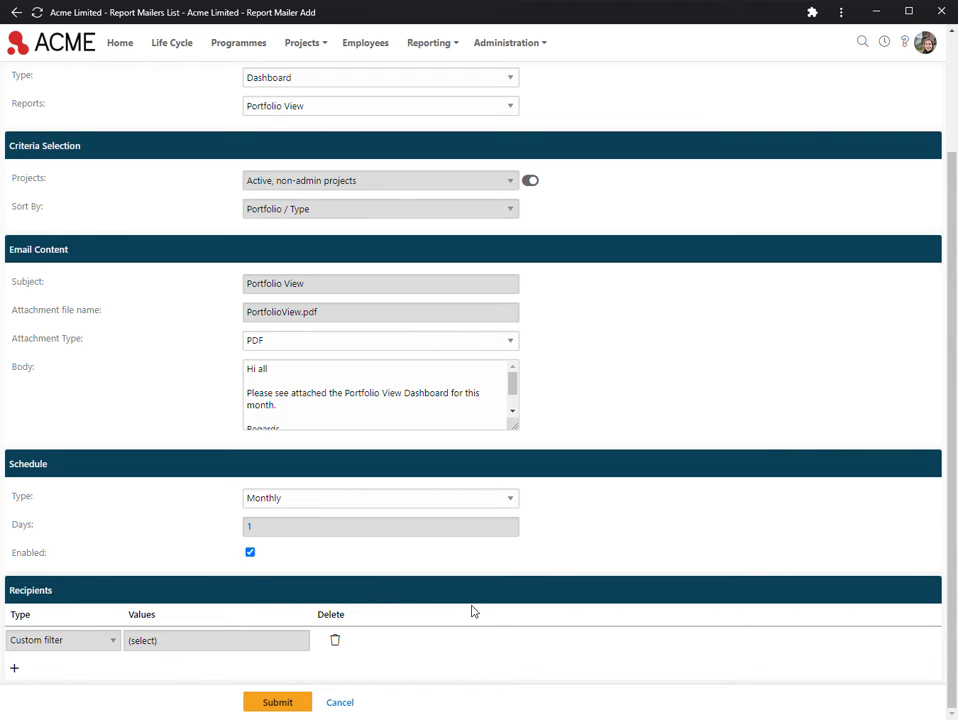
Step: Set the recipients to the Project Executives user group and submit the new report mailer
click(67, 650)
click(60, 672)
click(160, 650)
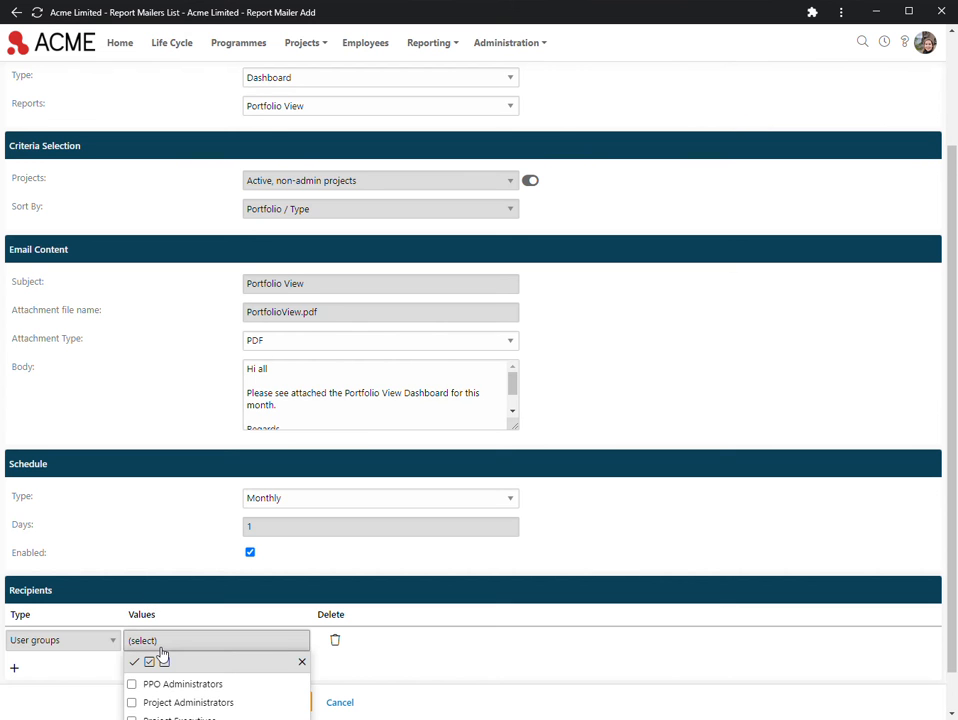
scroll(165, 665, down, 1)
click(132, 675)
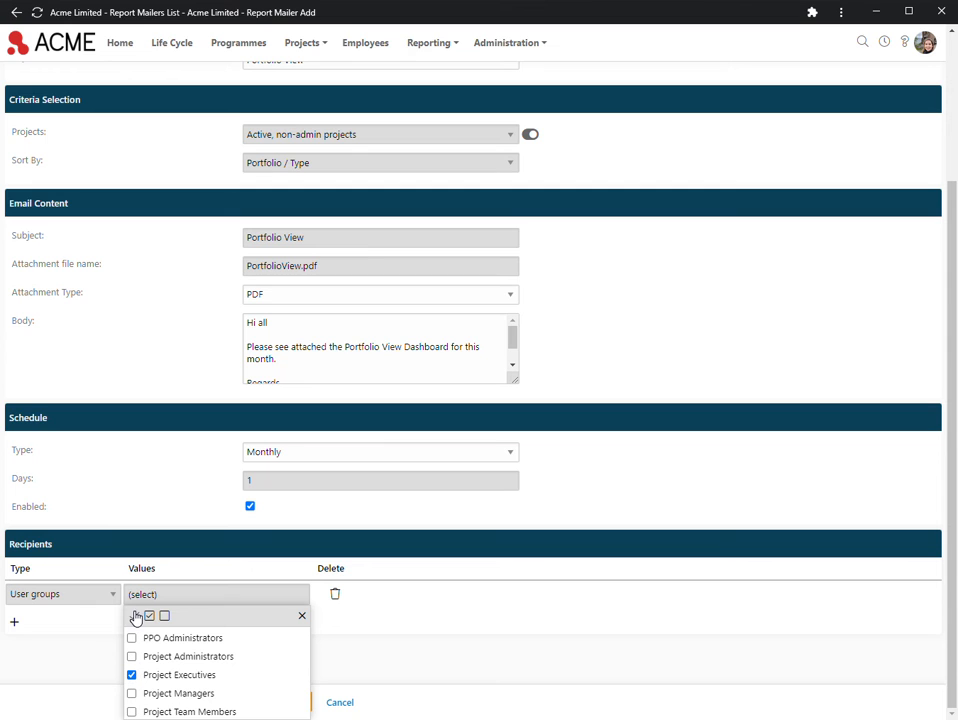
scroll(511, 569, up, 3)
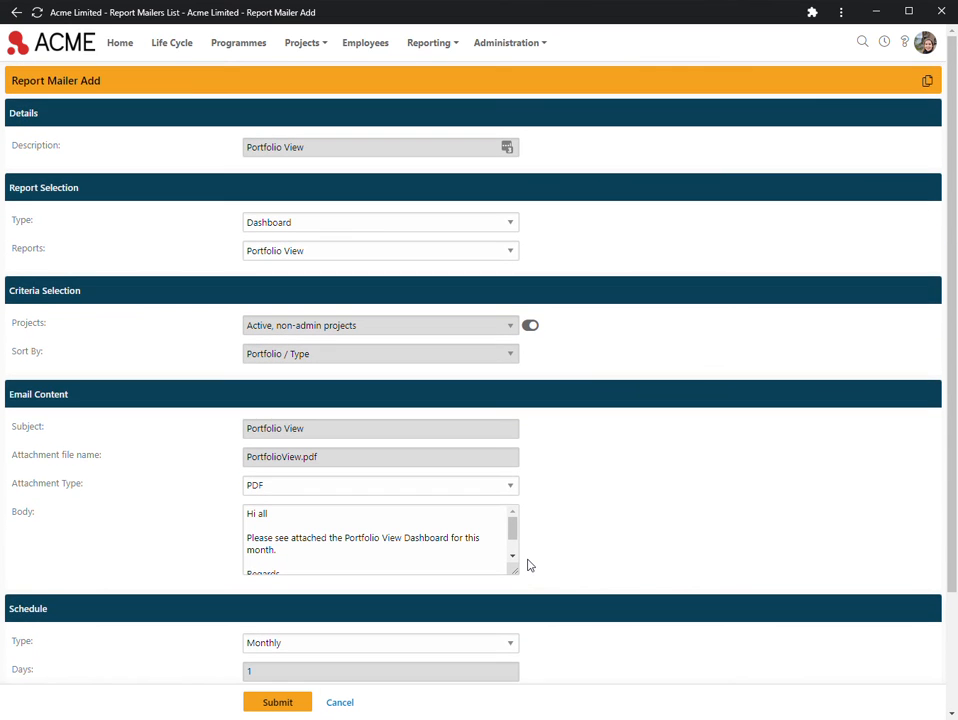
click(290, 706)
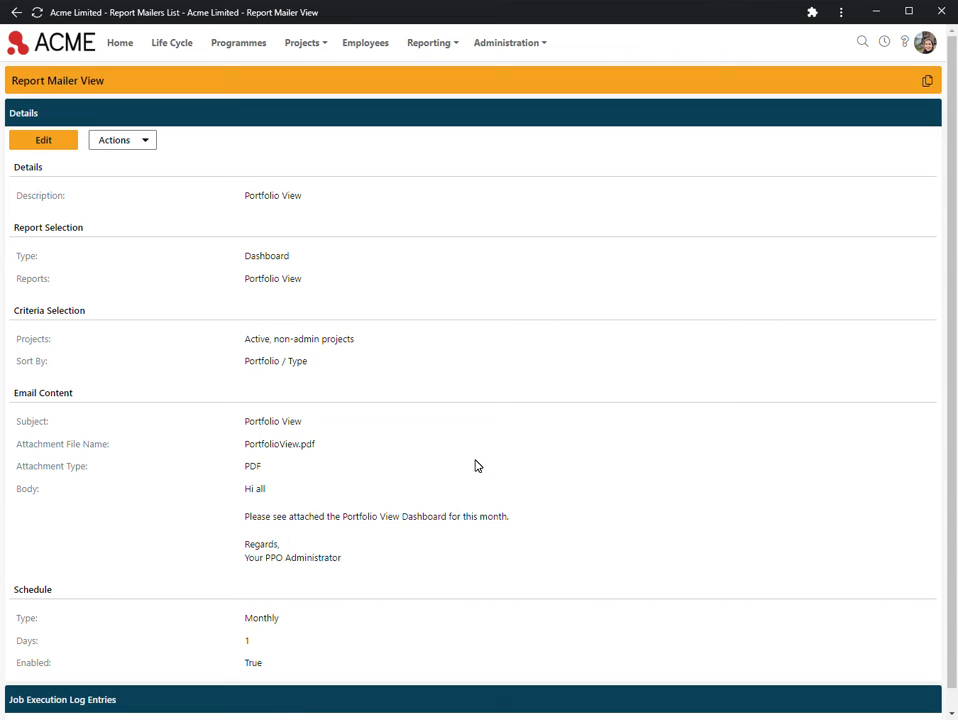
Step: View the report mailer's recipients, check their active status and report access, and close the recipients window
click(139, 146)
click(149, 180)
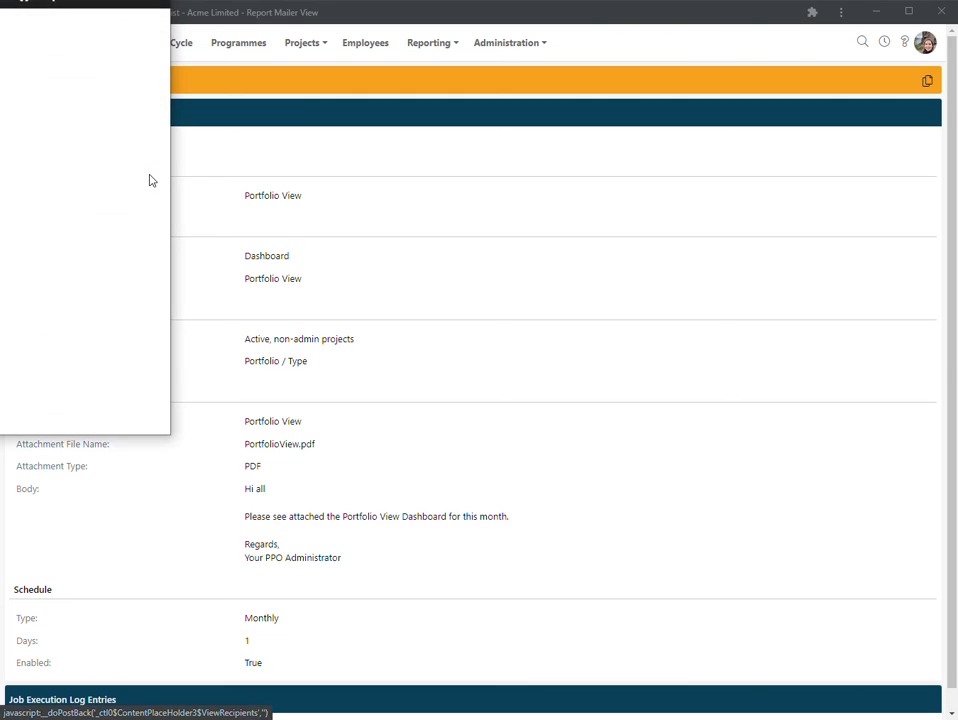
drag(6, 8, 467, 152)
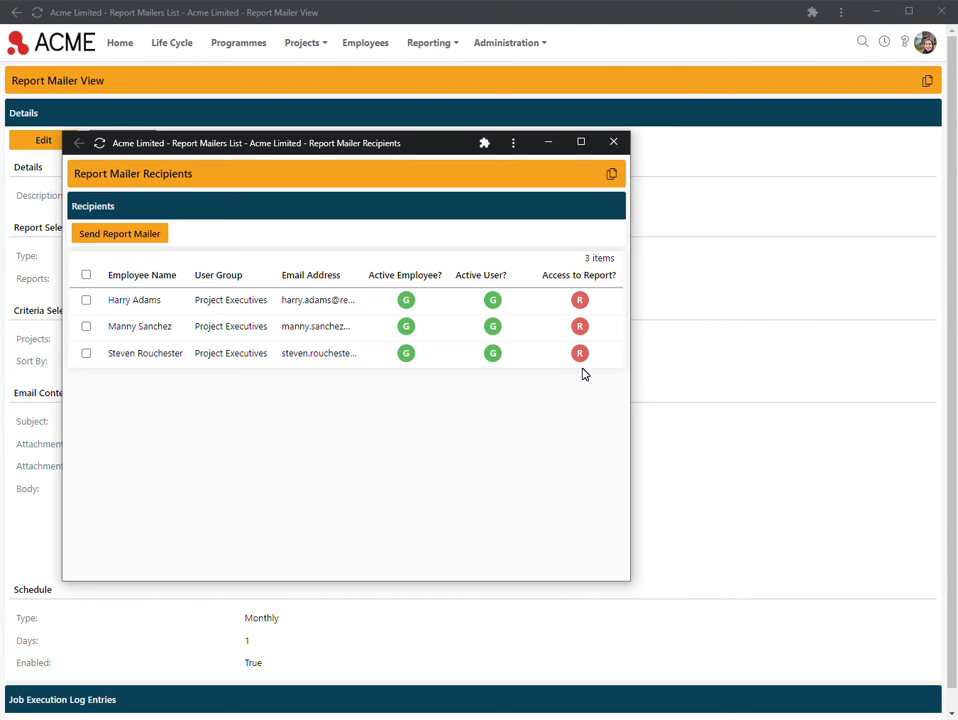
click(614, 142)
Step: Give the Project Executives user group access to the Portfolio View dashboard and submit the change
click(507, 45)
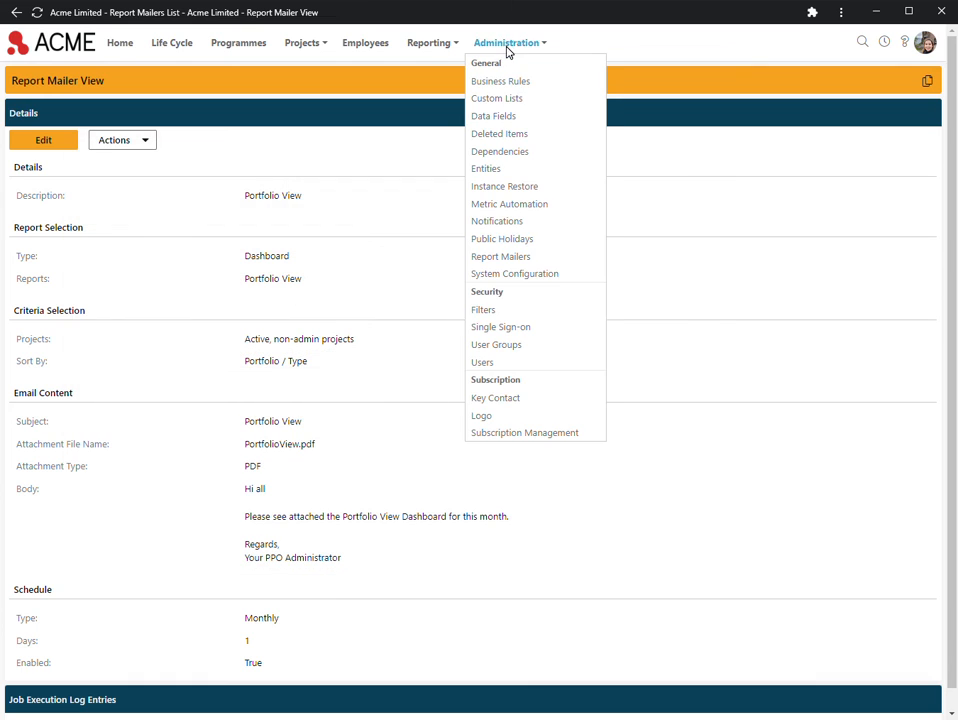
click(525, 346)
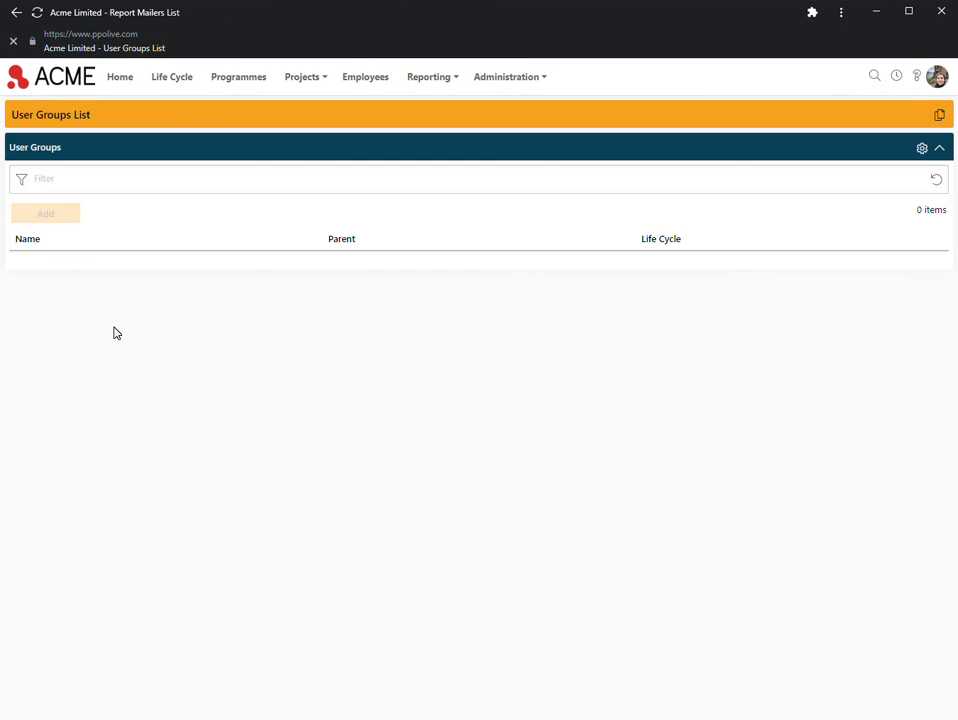
click(84, 318)
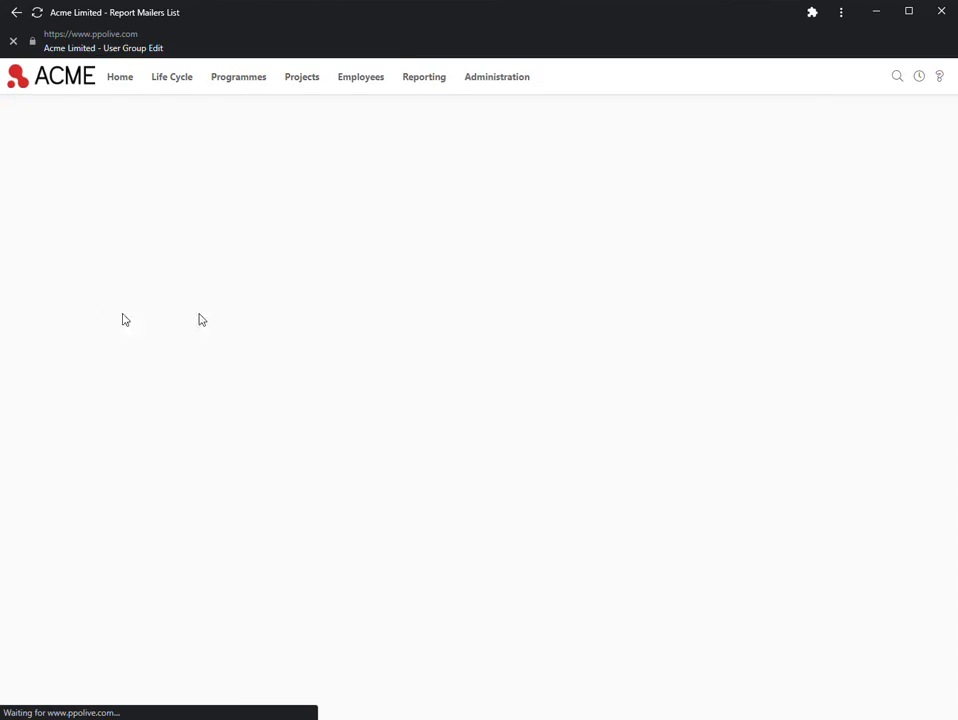
scroll(660, 551, down, 4)
scroll(665, 556, down, 20)
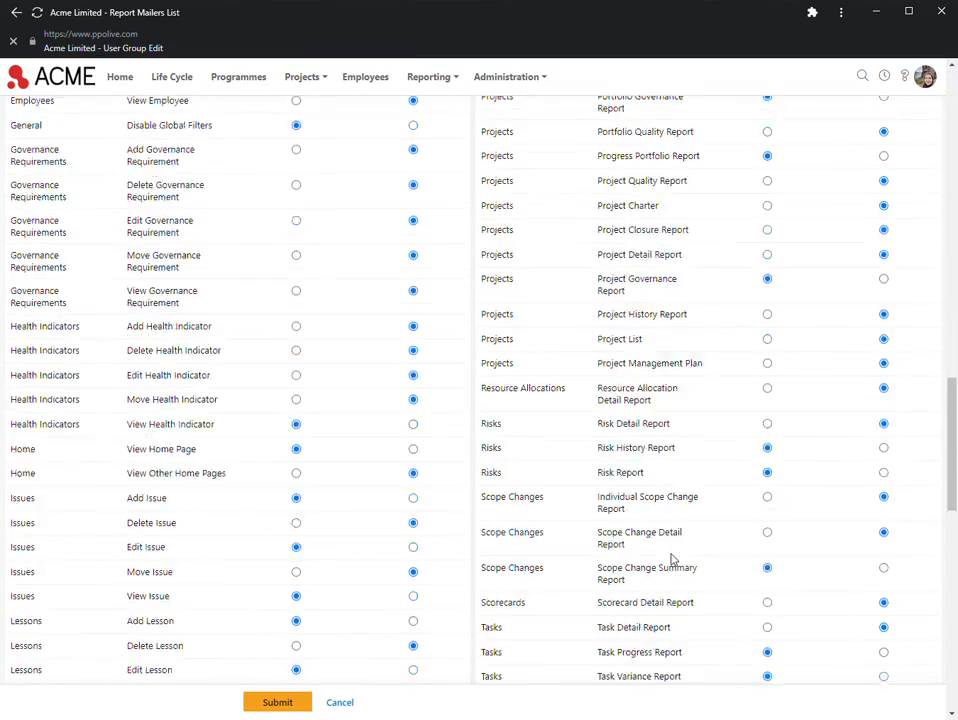
scroll(672, 565, down, 3)
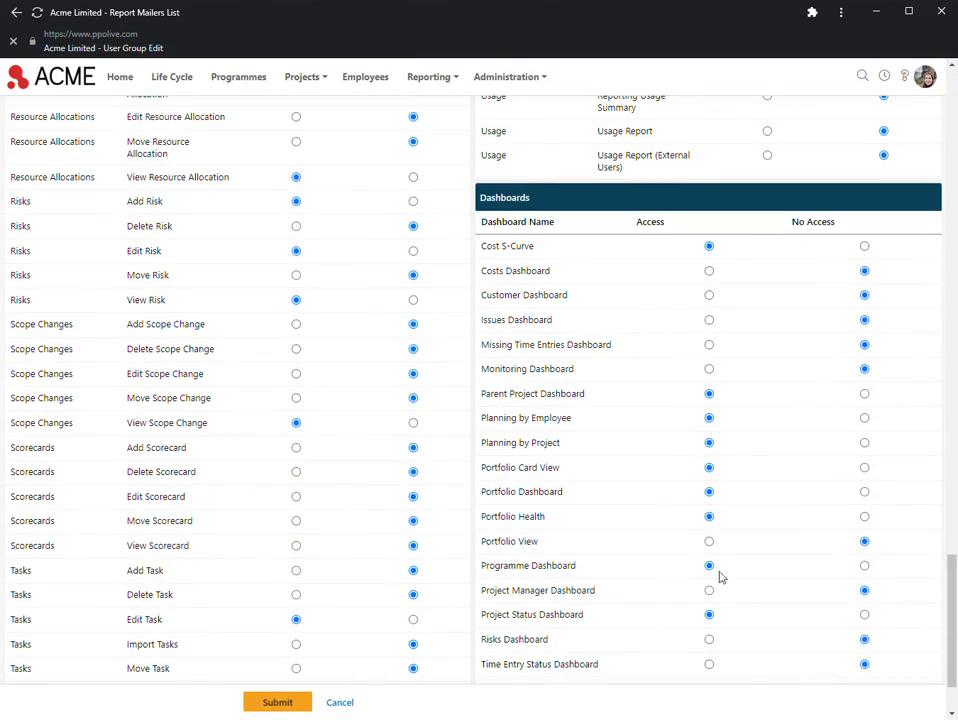
click(709, 541)
click(293, 705)
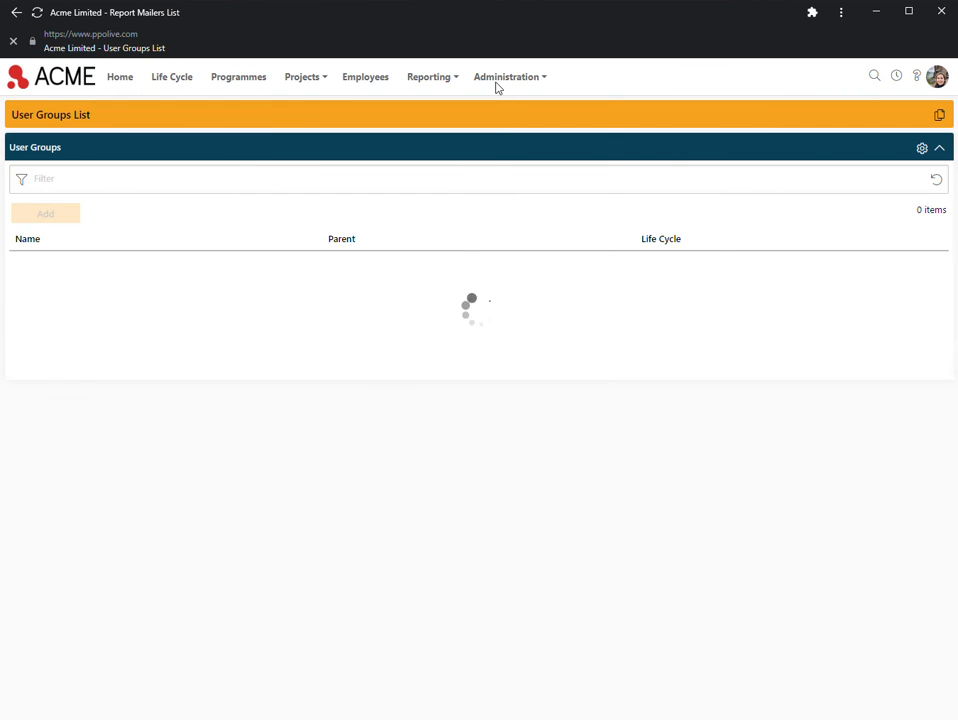
Step: Return to the Portfolio View report mailer and open its recipients list to recheck their access to the report
click(500, 80)
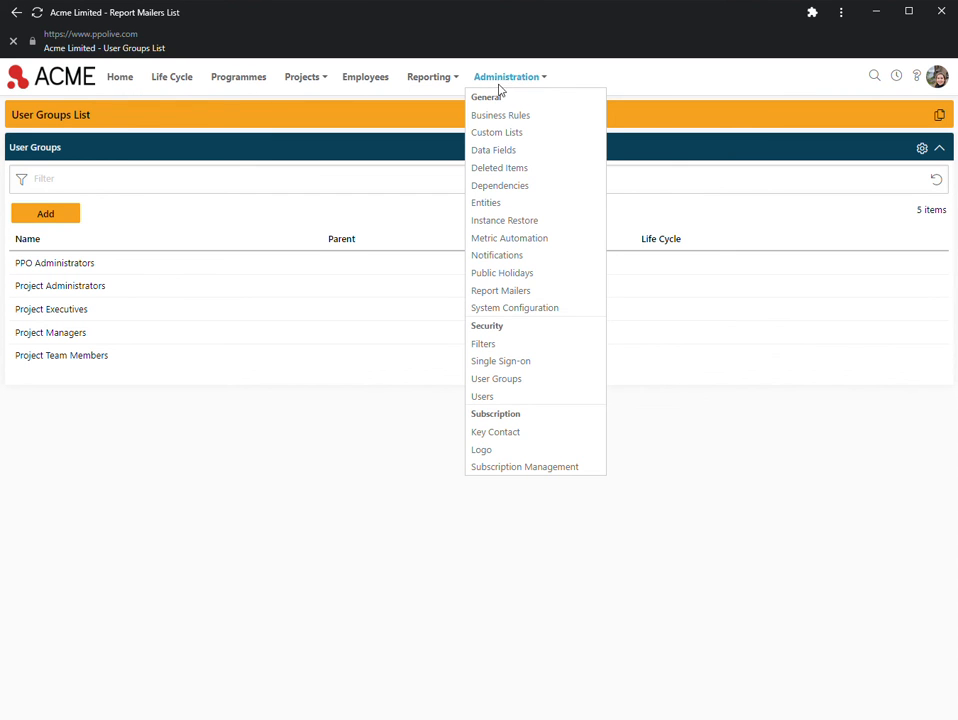
click(520, 292)
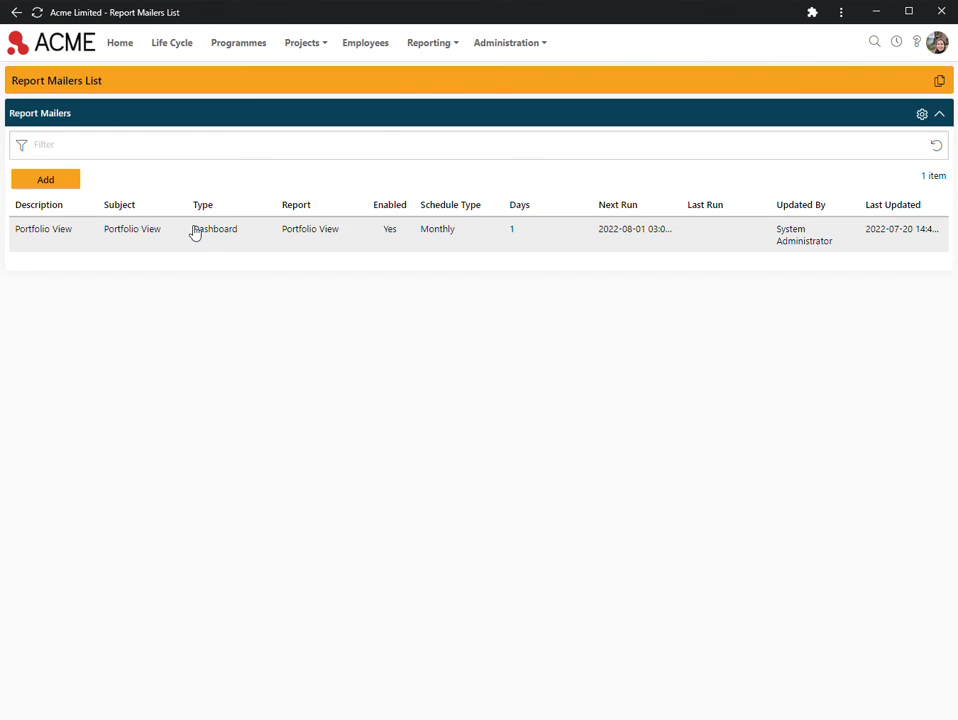
click(135, 143)
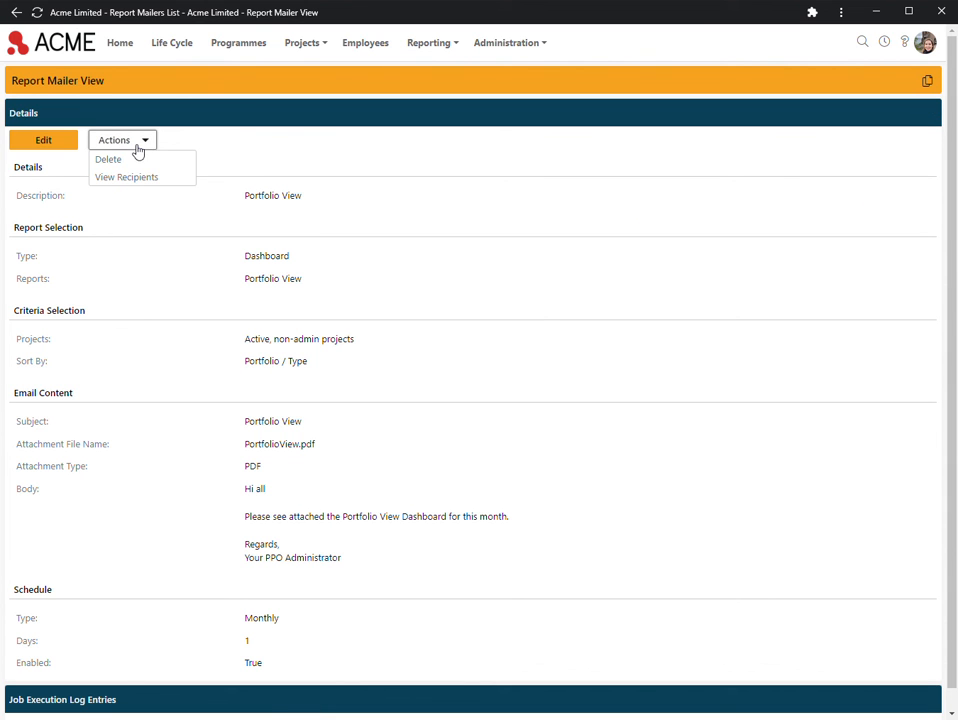
click(138, 178)
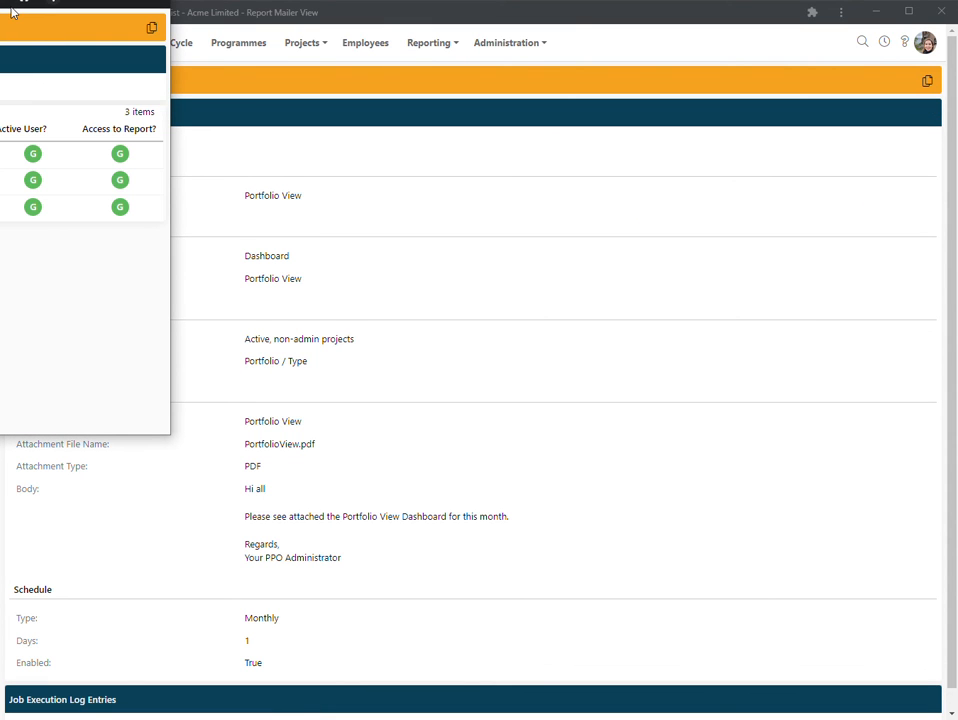
Step: Bring the recipients window fully into view and send the report mailer to only the first listed recipient
drag(8, 14, 516, 152)
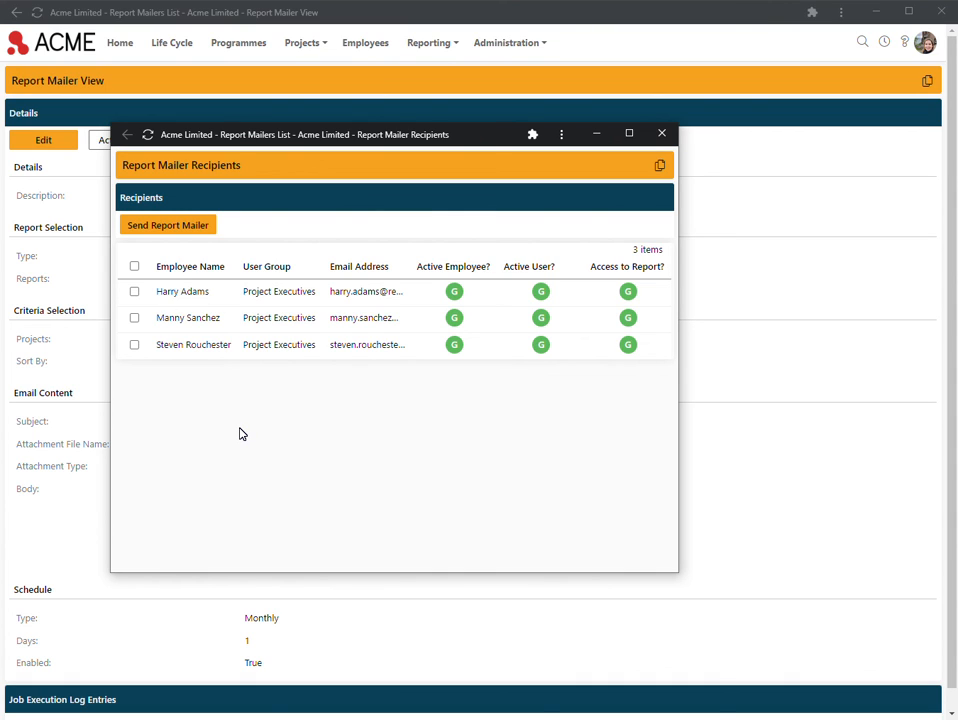
click(135, 293)
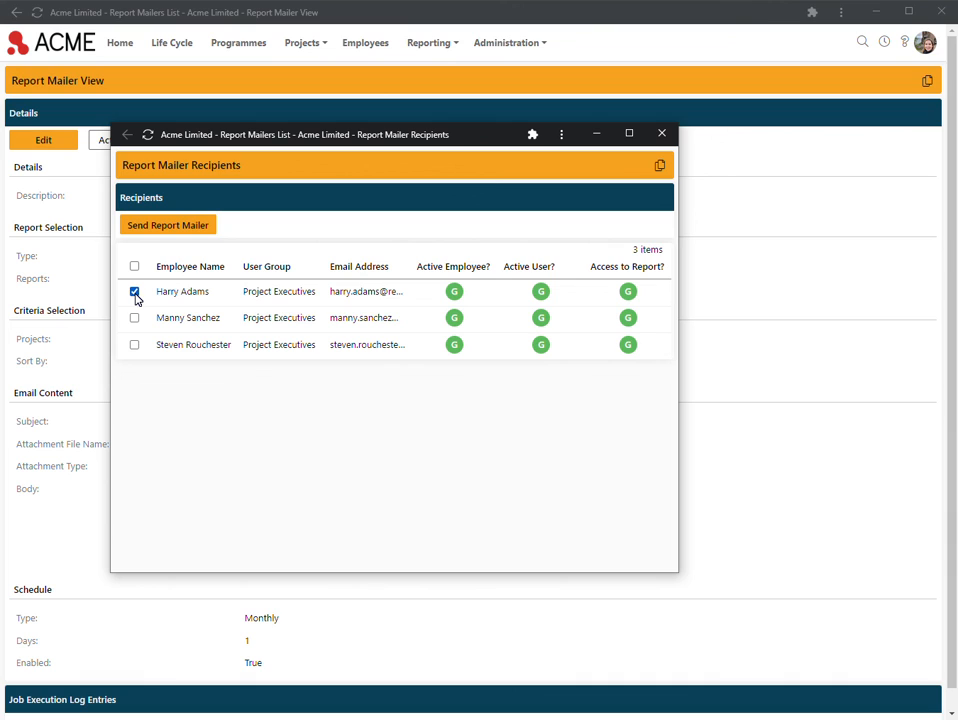
click(151, 234)
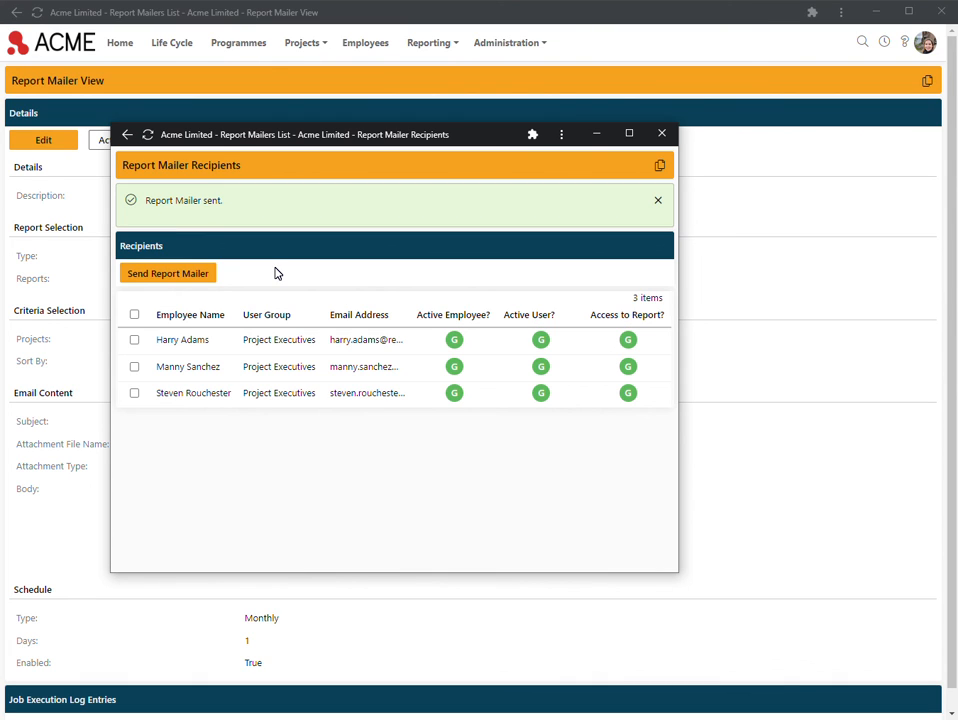